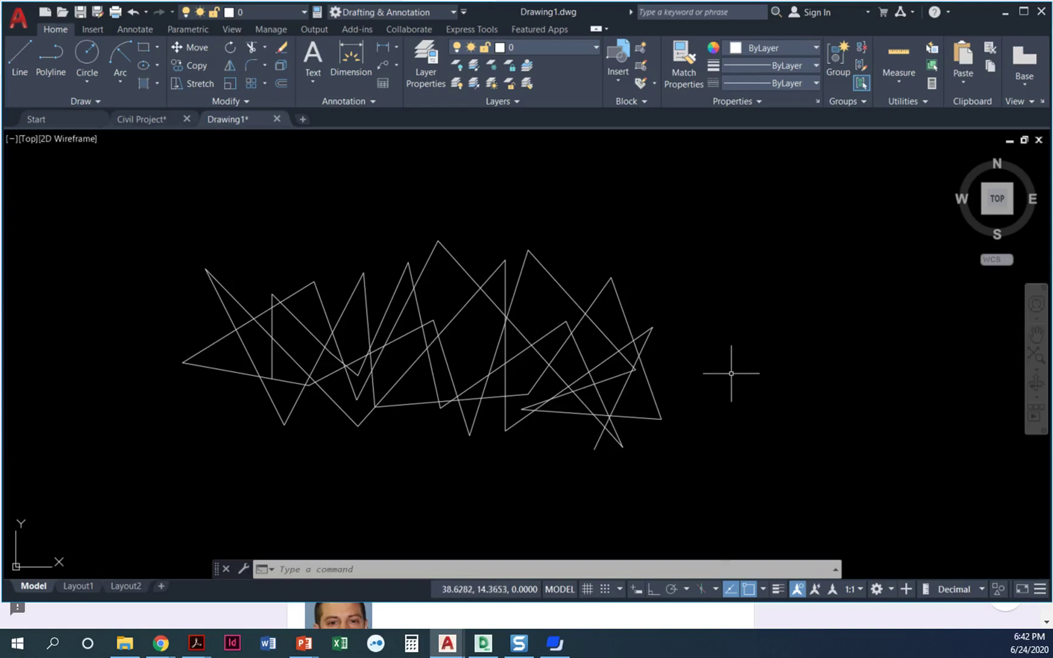
Step: Try window and crossing selections and lassos on empty space right of the drawing, selecting nothing
{"action": "mouse_move", "coordinate": [741, 379]}
{"action": "left_mouse_down"}
{"action": "mouse_move", "coordinate": [743, 364]}
{"action": "mouse_move", "coordinate": [710, 381]}
{"action": "mouse_move", "coordinate": [747, 396]}
{"action": "mouse_move", "coordinate": [739, 399]}
{"action": "mouse_move", "coordinate": [734, 353]}
{"action": "mouse_move", "coordinate": [769, 356]}
{"action": "mouse_move", "coordinate": [741, 370]}
{"action": "mouse_move", "coordinate": [764, 395]}
{"action": "mouse_move", "coordinate": [733, 425]}
{"action": "mouse_move", "coordinate": [689, 402]}
{"action": "mouse_move", "coordinate": [701, 366]}
{"action": "mouse_move", "coordinate": [710, 390]}
{"action": "mouse_move", "coordinate": [769, 415]}
{"action": "left_mouse_up"}
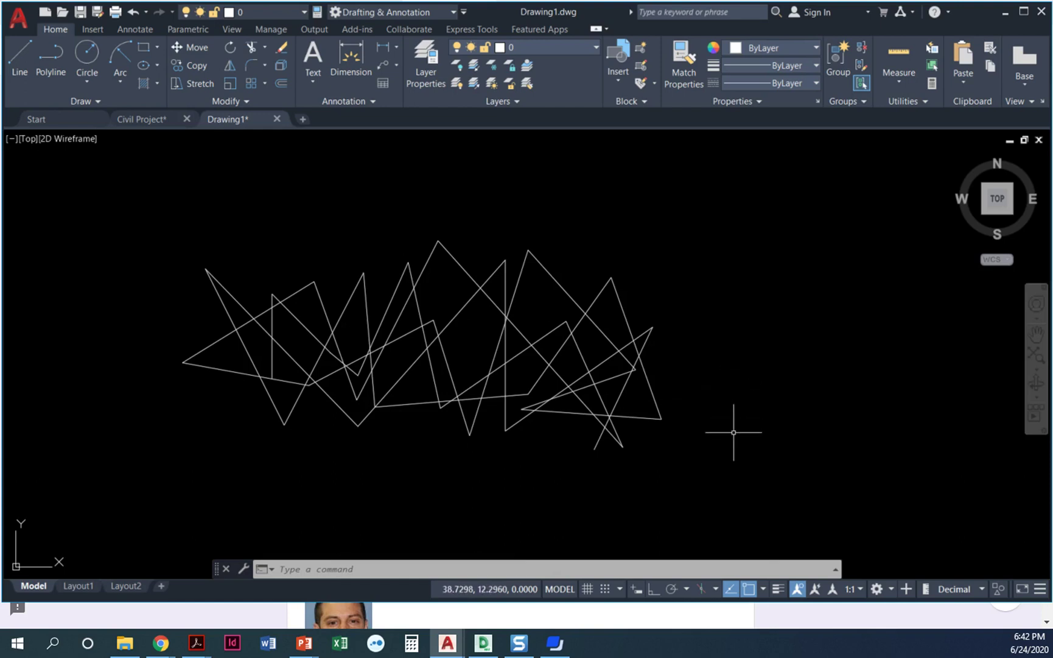
{"action": "left_click", "coordinate": [785, 429]}
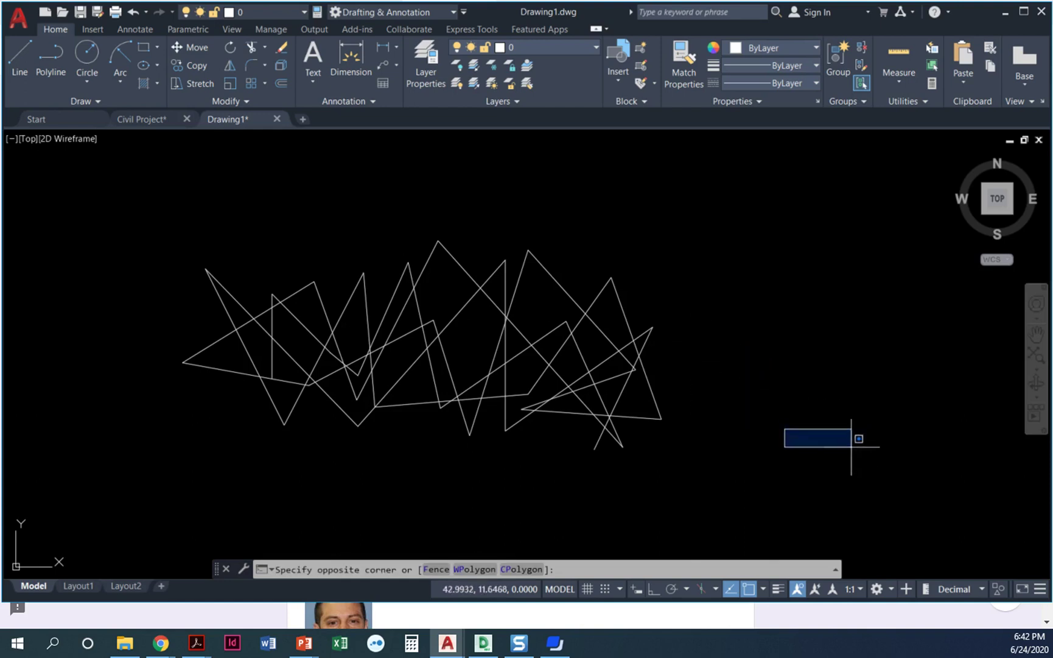
{"action": "left_click", "coordinate": [834, 426]}
{"action": "mouse_move", "coordinate": [748, 394]}
{"action": "left_mouse_down"}
{"action": "mouse_move", "coordinate": [776, 404]}
{"action": "mouse_move", "coordinate": [701, 402]}
{"action": "mouse_move", "coordinate": [756, 453]}
{"action": "mouse_move", "coordinate": [771, 418]}
{"action": "left_mouse_up"}
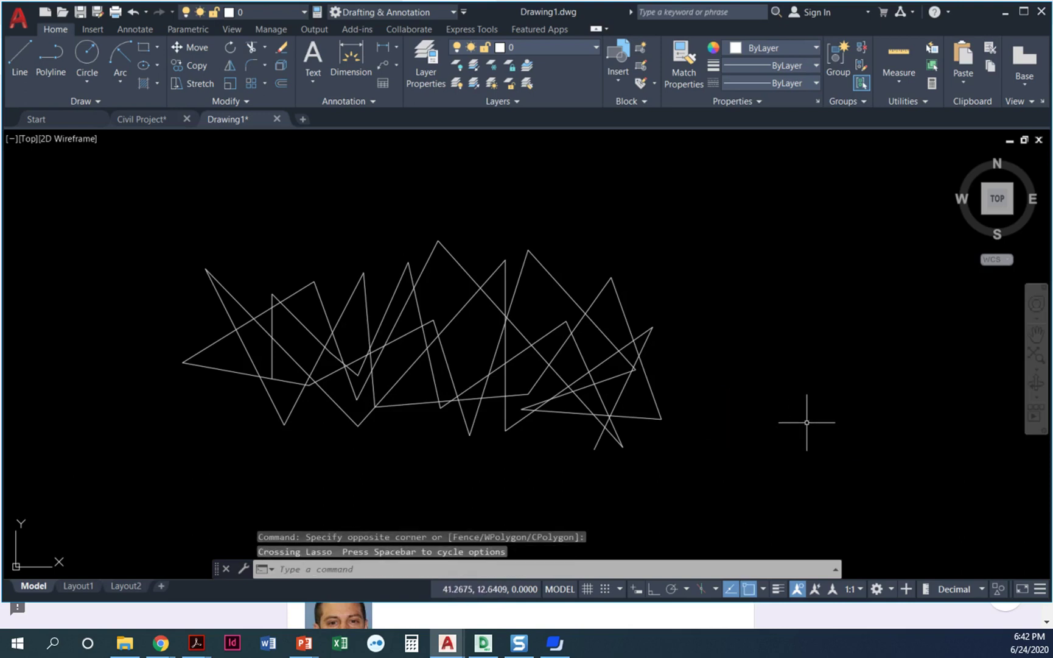
{"action": "left_click", "coordinate": [814, 446]}
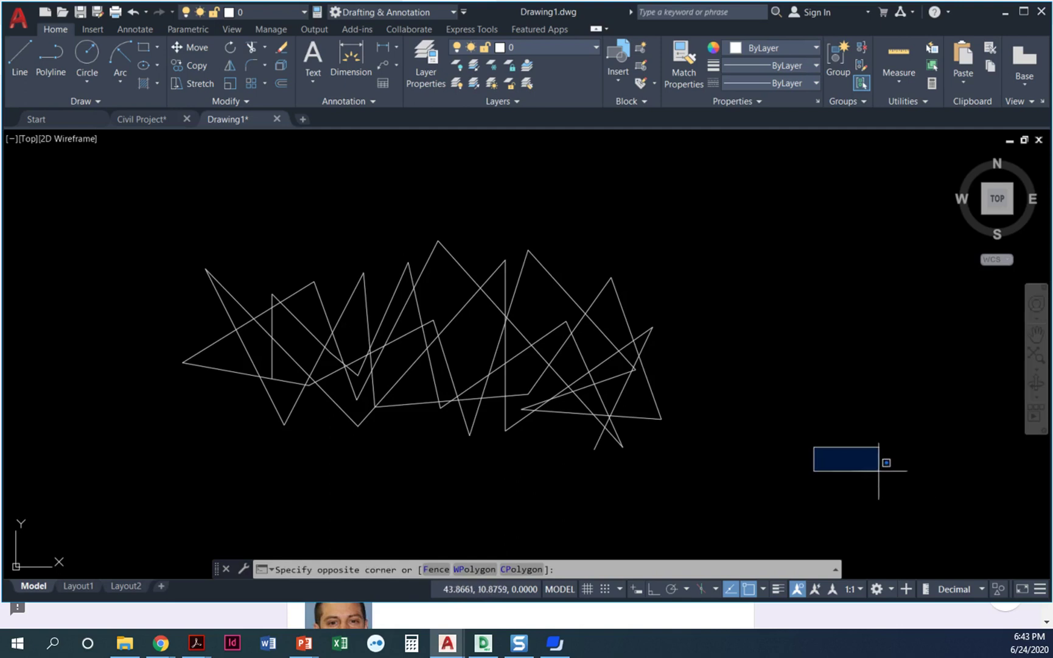
{"action": "left_click", "coordinate": [743, 387]}
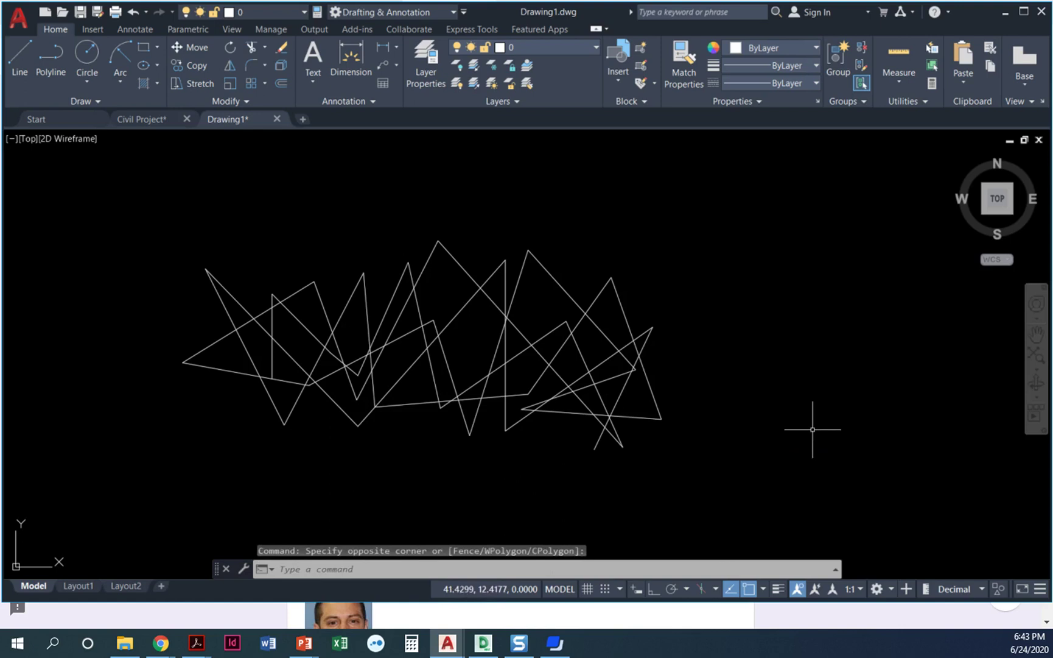
{"action": "mouse_move", "coordinate": [813, 429]}
{"action": "left_mouse_down"}
{"action": "mouse_move", "coordinate": [801, 403]}
{"action": "mouse_move", "coordinate": [769, 406]}
{"action": "mouse_move", "coordinate": [760, 418]}
{"action": "mouse_move", "coordinate": [785, 424]}
{"action": "mouse_move", "coordinate": [788, 446]}
{"action": "mouse_move", "coordinate": [838, 446]}
{"action": "mouse_move", "coordinate": [832, 418]}
{"action": "left_mouse_up"}
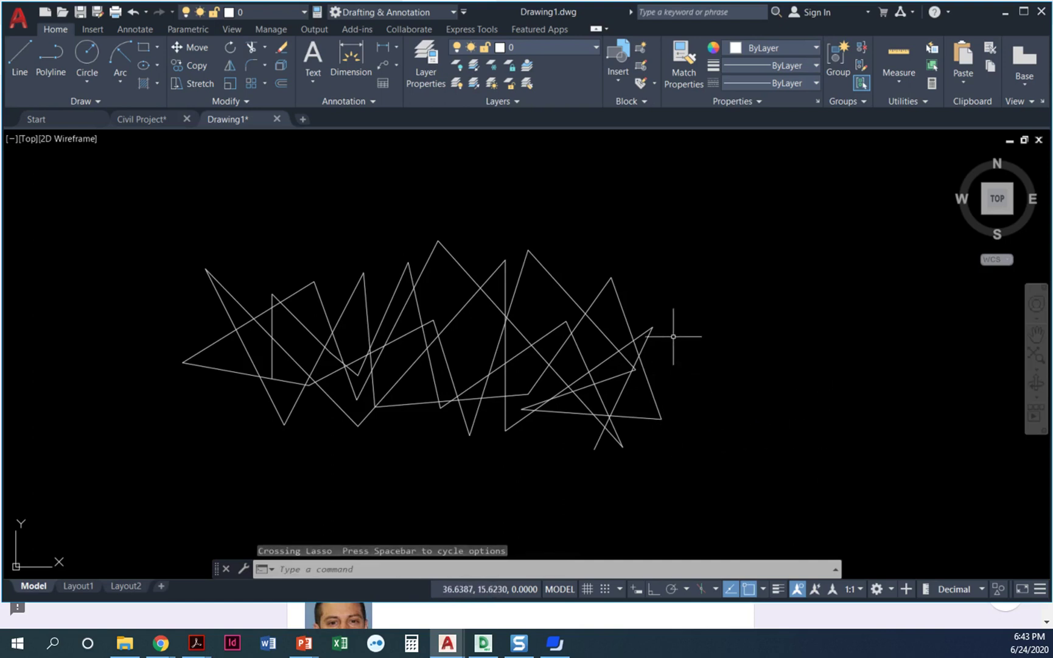
Step: Select lines at the right end with lassos and a crossing window, clearing each selection
{"action": "left_click_drag", "start_coordinate": [667, 351], "coordinate": [641, 319]}
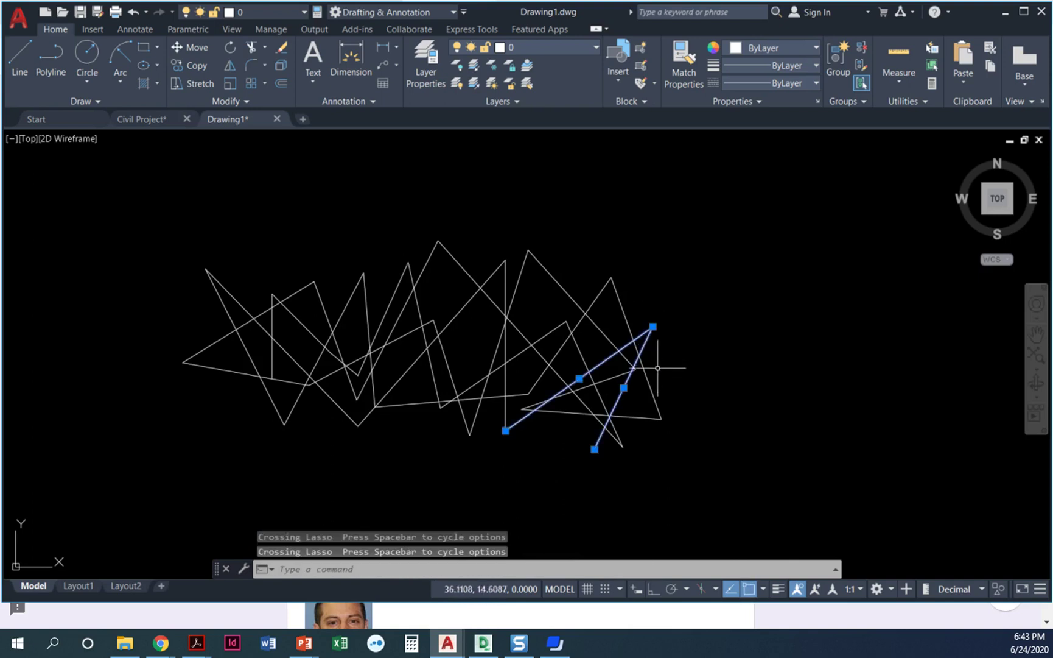
{"action": "key", "text": "Escape"}
{"action": "mouse_move", "coordinate": [580, 454]}
{"action": "left_mouse_down"}
{"action": "mouse_move", "coordinate": [611, 347]}
{"action": "mouse_move", "coordinate": [647, 315]}
{"action": "mouse_move", "coordinate": [659, 333]}
{"action": "mouse_move", "coordinate": [593, 455]}
{"action": "left_mouse_up"}
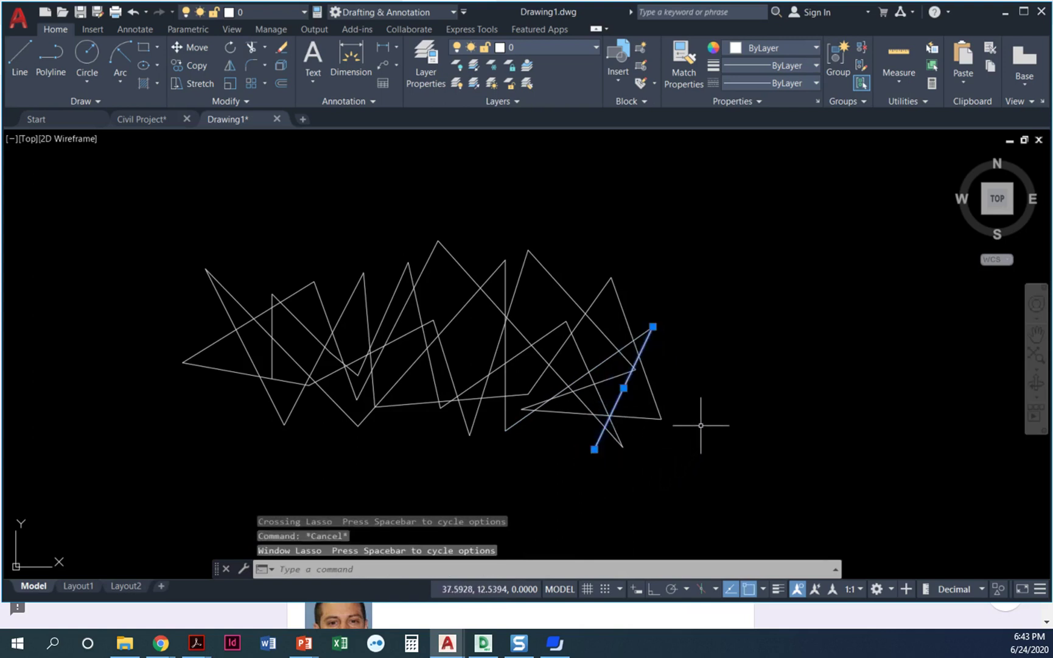
{"action": "key", "text": "Escape"}
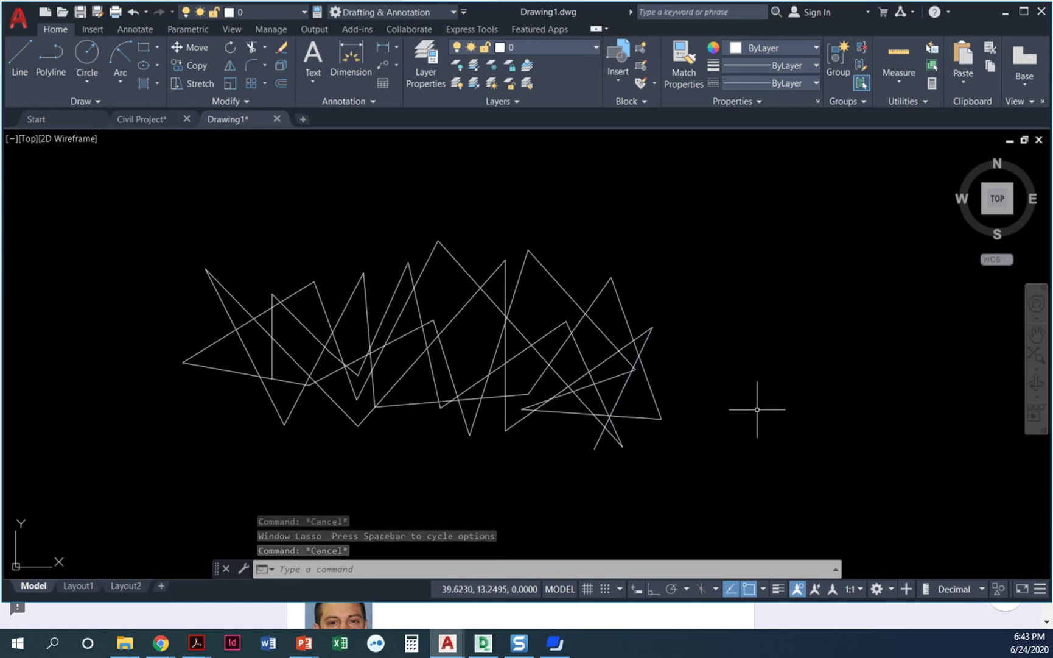
{"action": "left_click", "coordinate": [685, 358]}
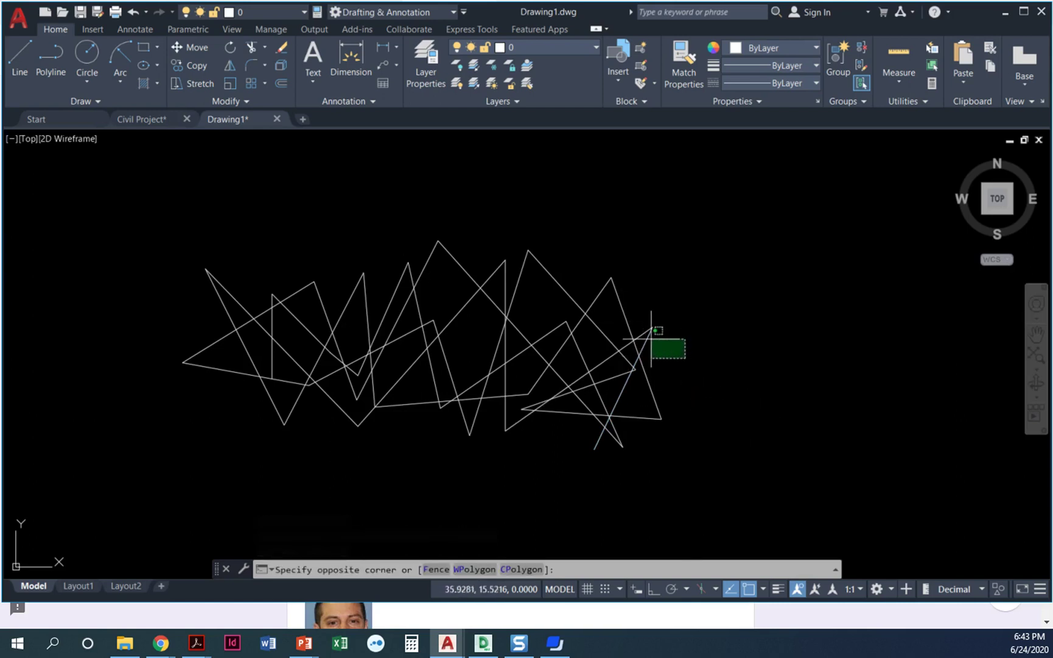
{"action": "left_click", "coordinate": [646, 339]}
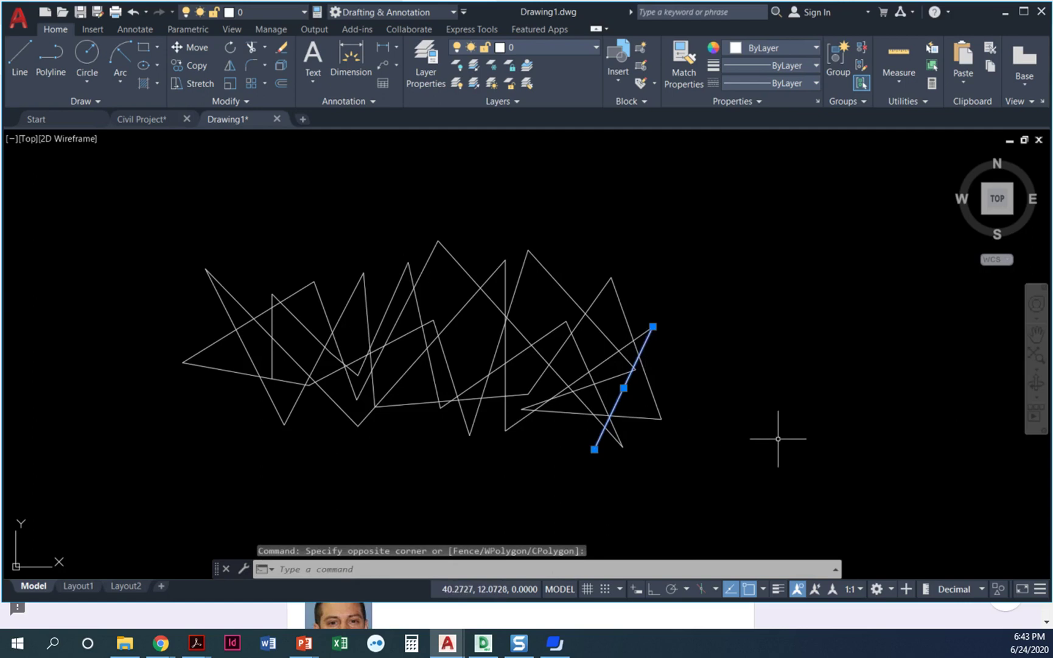
{"action": "key", "text": "Escape"}
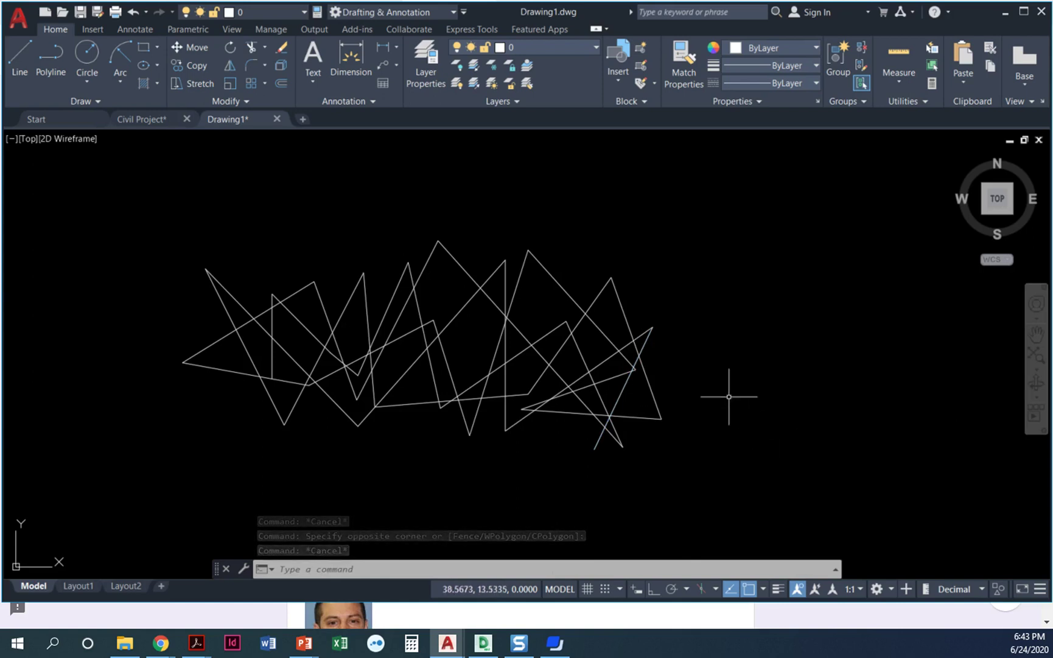
Step: Compare a window over the drawing's middle, which selects enclosed polylines, with a crossing window selecting all lines
{"action": "left_click", "coordinate": [757, 358]}
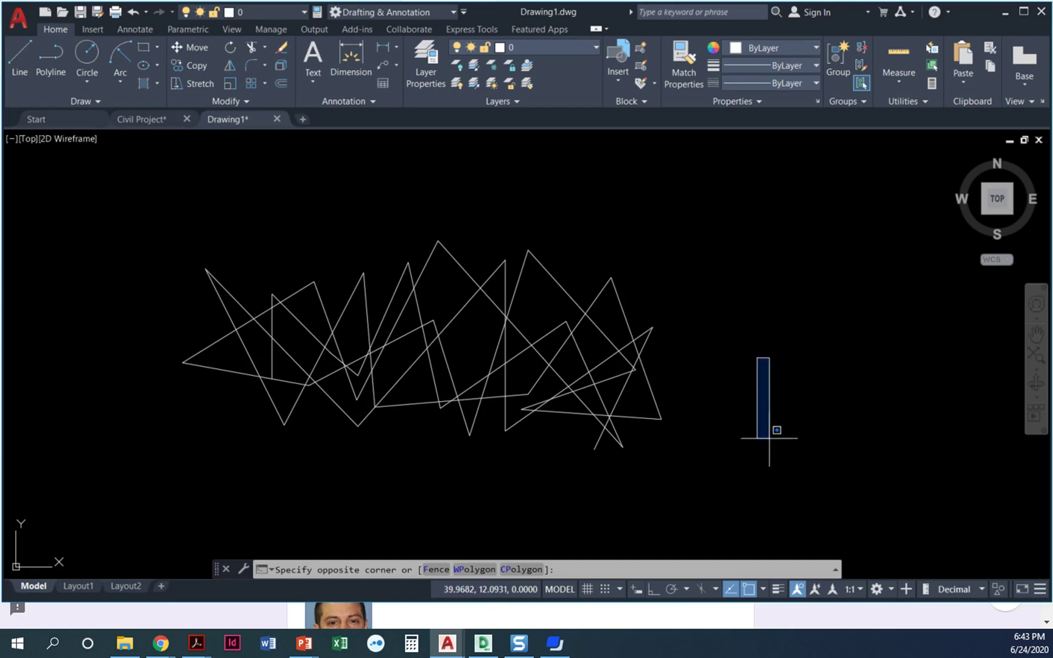
{"action": "left_click", "coordinate": [771, 431]}
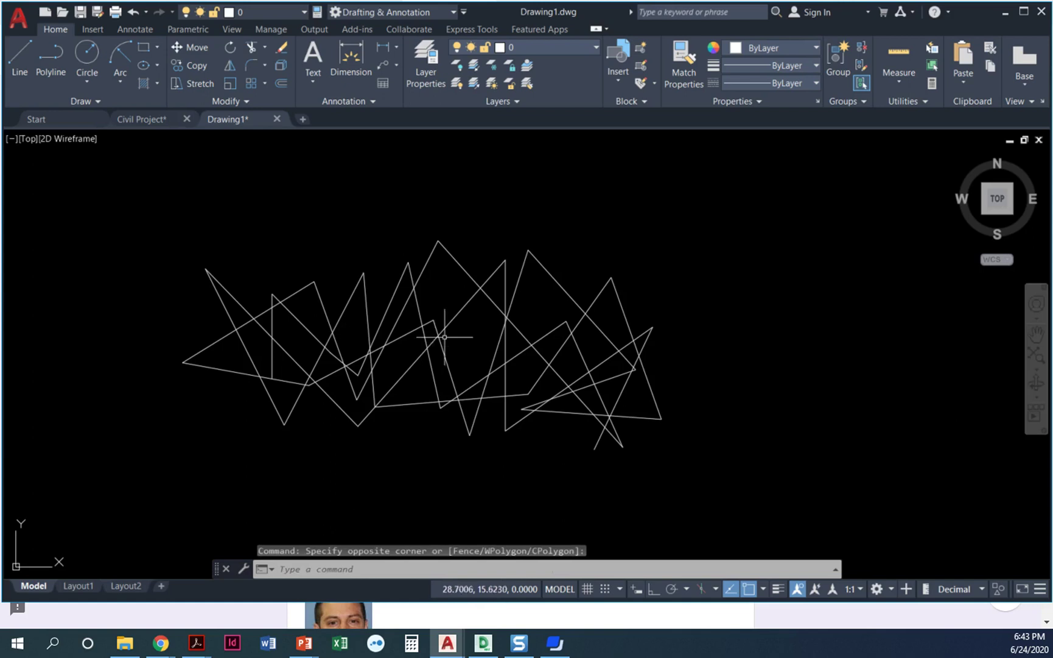
{"action": "scroll", "coordinate": [445, 336], "scroll_direction": "up", "scroll_amount": 3}
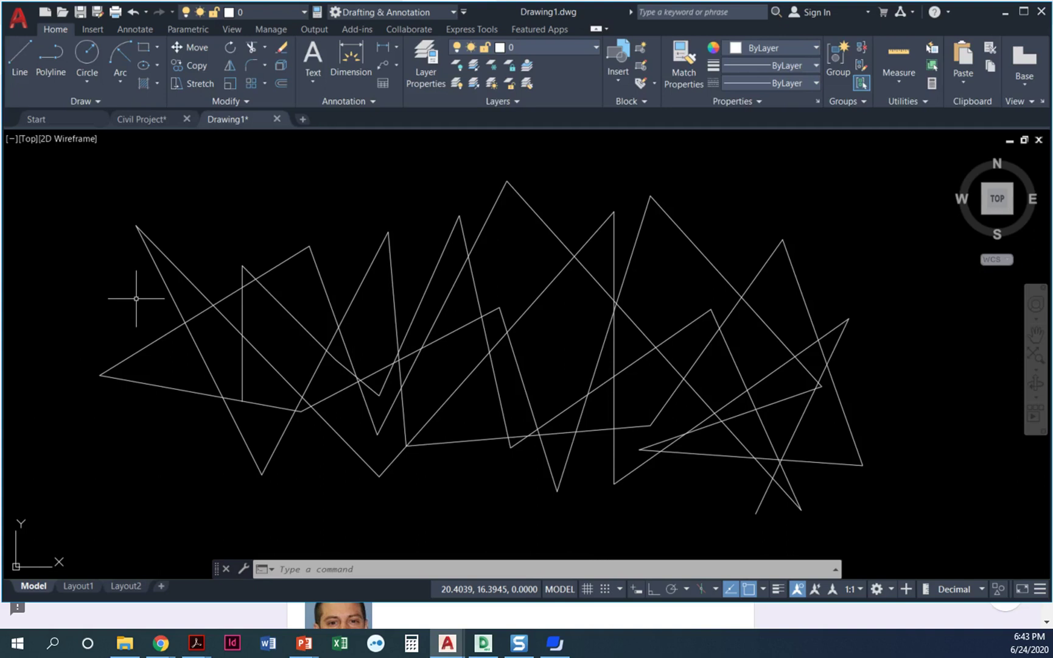
{"action": "left_click", "coordinate": [137, 285]}
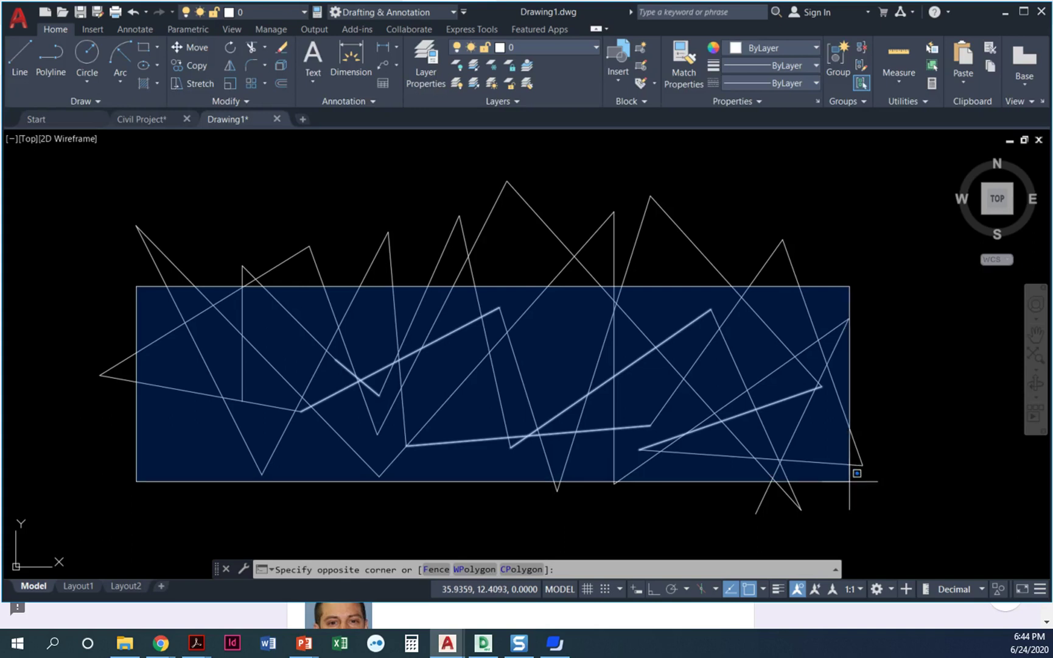
{"action": "left_click", "coordinate": [847, 480]}
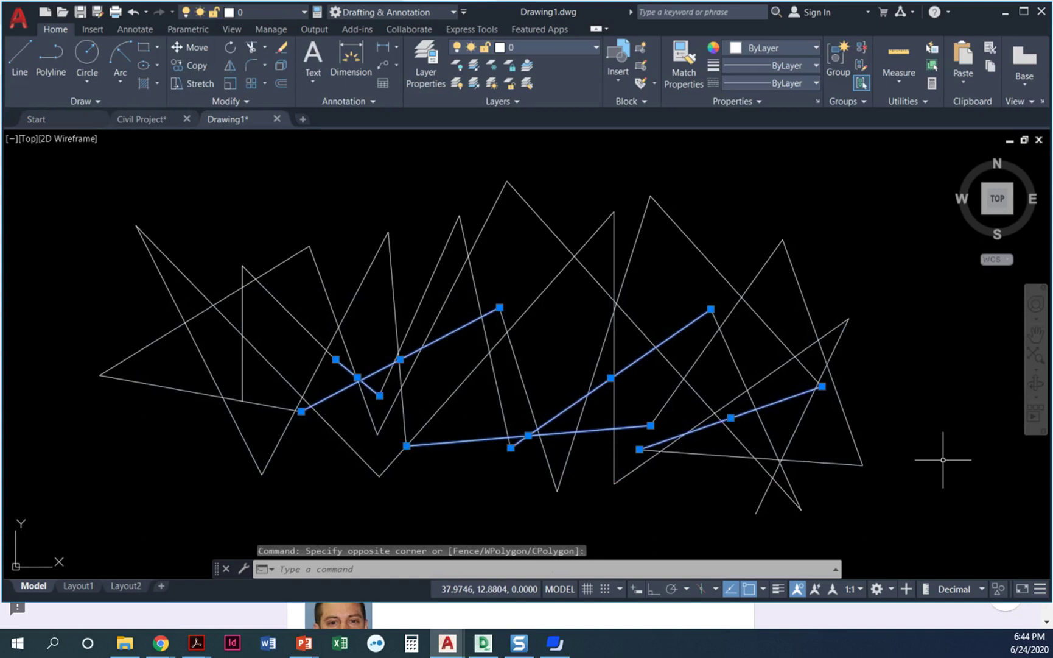
{"action": "key", "text": "Escape"}
{"action": "key", "text": "Escape"}
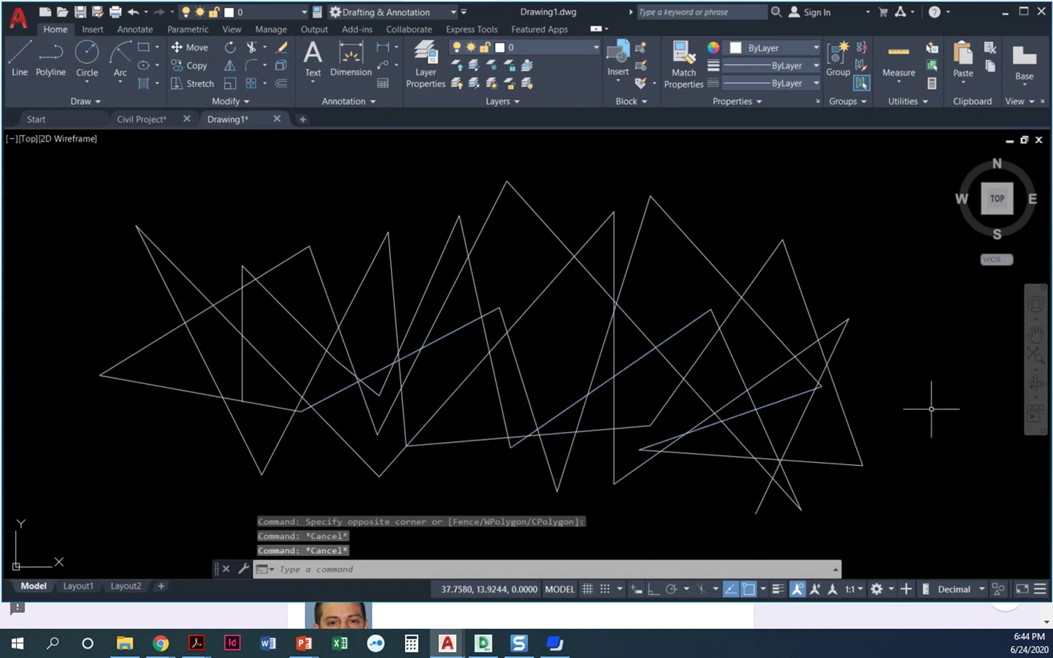
{"action": "left_click", "coordinate": [886, 282]}
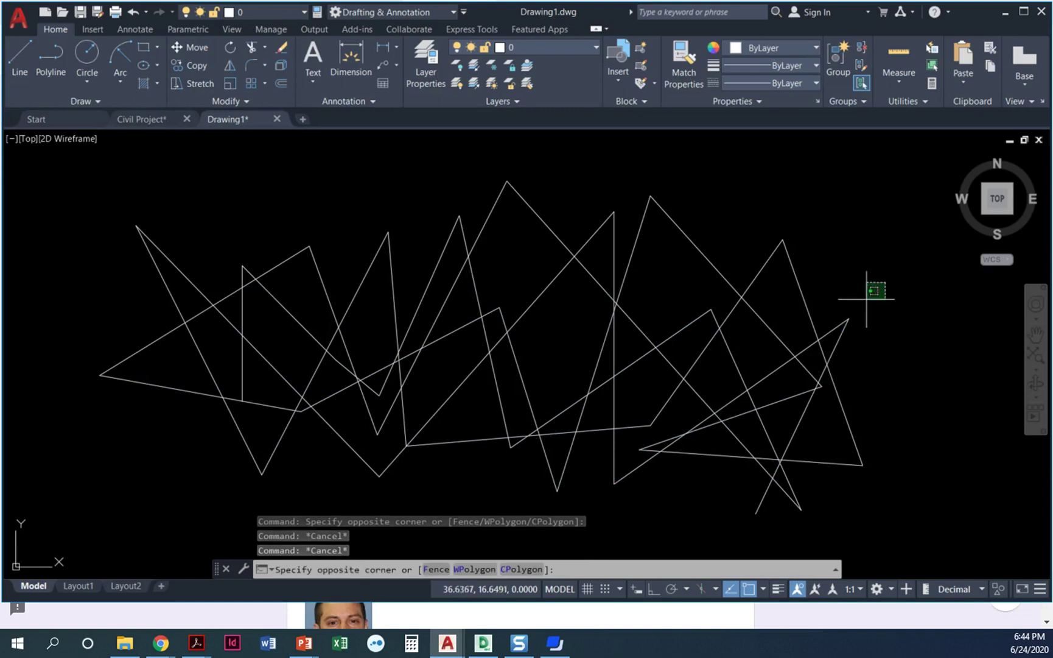
{"action": "left_click", "coordinate": [152, 431]}
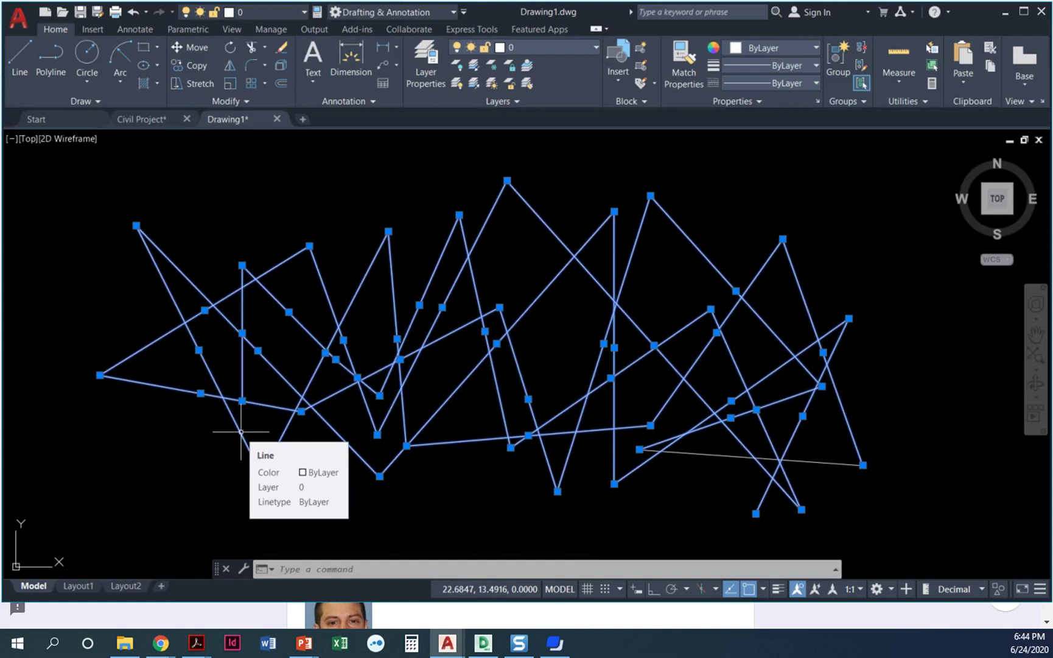
{"action": "key", "text": "Escape"}
{"action": "key", "text": "Escape"}
{"action": "key", "text": "Escape"}
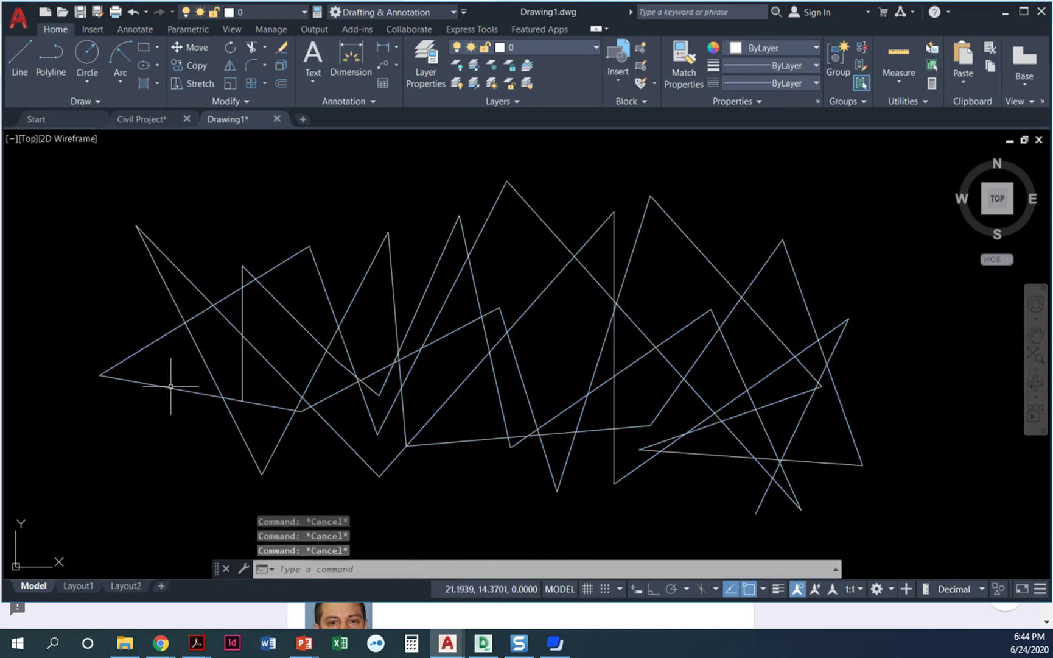
Step: Try small windows and a crossing lasso at the upper left that enclose no whole line
{"action": "left_click", "coordinate": [139, 303]}
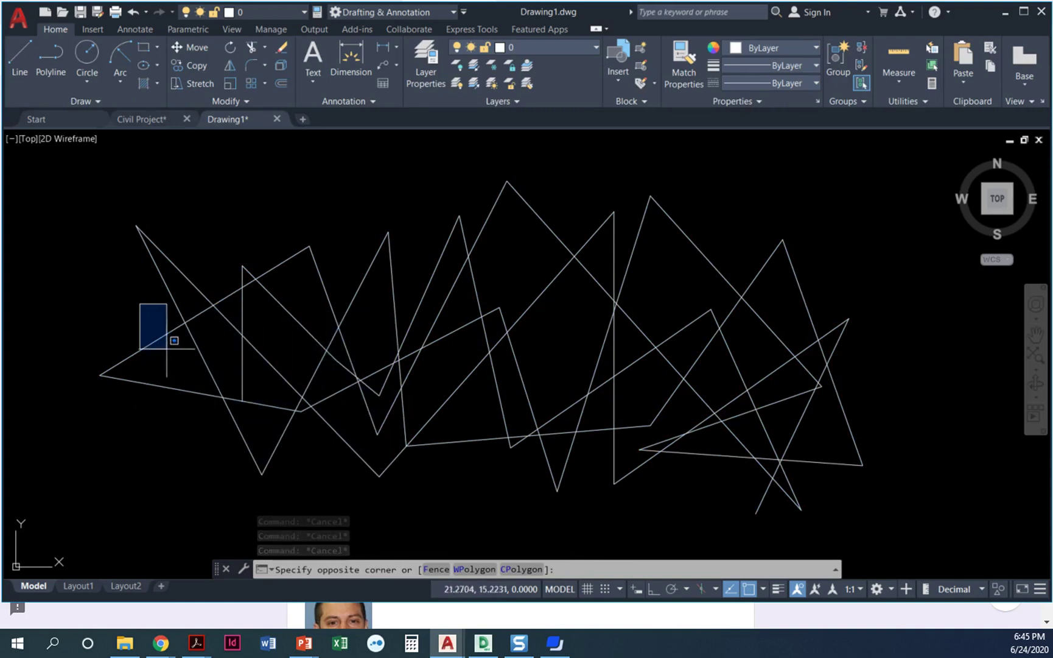
{"action": "left_click", "coordinate": [161, 339]}
{"action": "mouse_move", "coordinate": [168, 309]}
{"action": "left_mouse_down"}
{"action": "mouse_move", "coordinate": [132, 292]}
{"action": "mouse_move", "coordinate": [122, 317]}
{"action": "mouse_move", "coordinate": [140, 322]}
{"action": "mouse_move", "coordinate": [156, 295]}
{"action": "mouse_move", "coordinate": [258, 364]}
{"action": "mouse_move", "coordinate": [142, 305]}
{"action": "left_mouse_up"}
{"action": "left_click", "coordinate": [157, 292]}
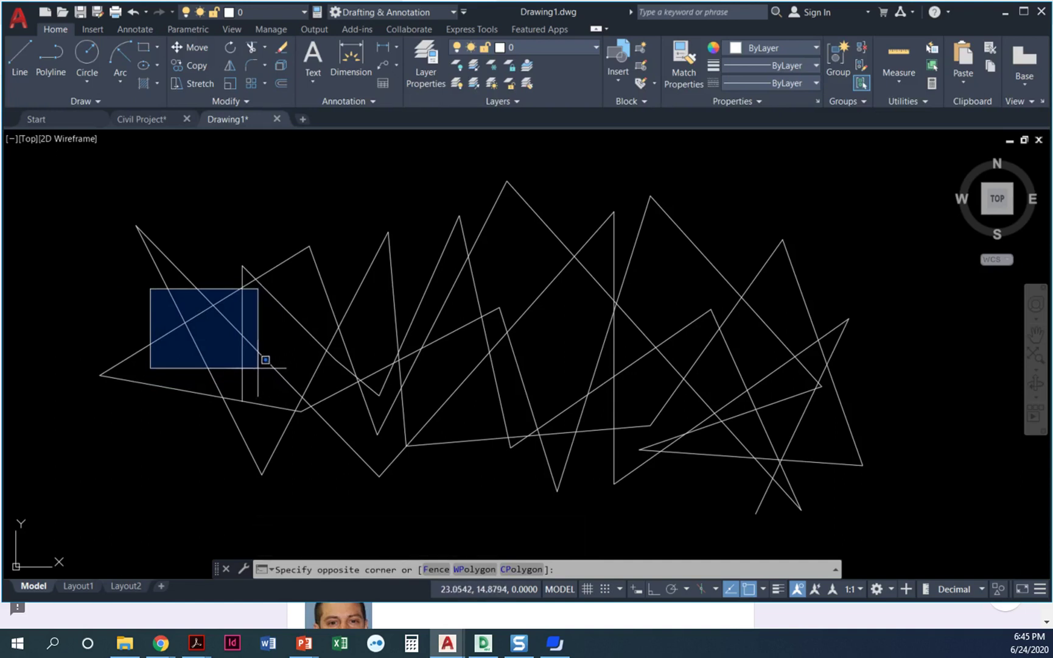
{"action": "left_click", "coordinate": [151, 285]}
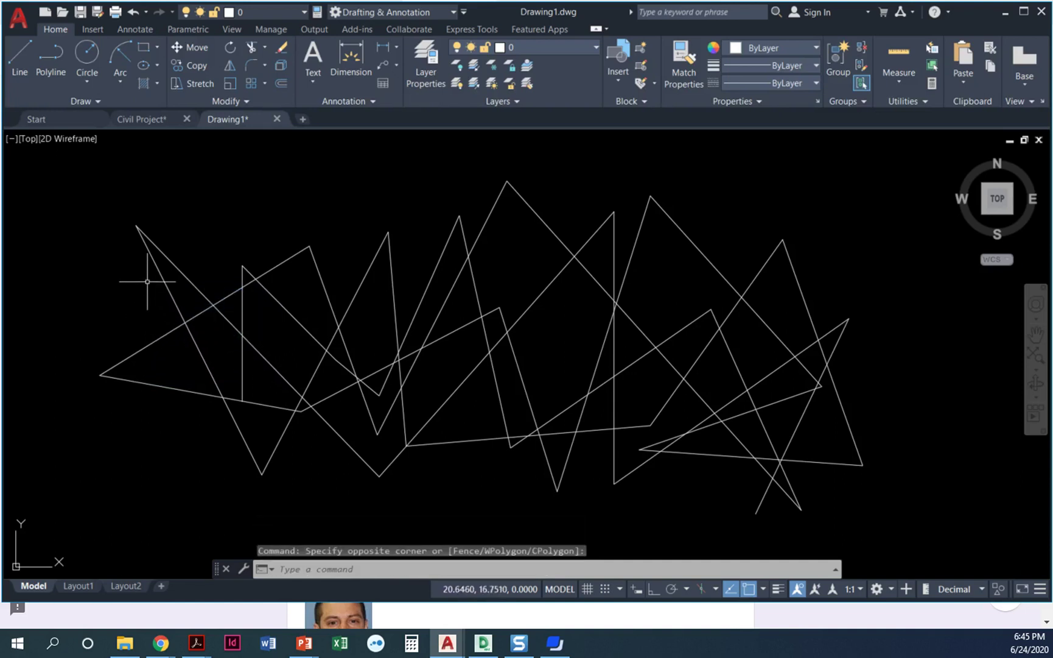
{"action": "left_click", "coordinate": [140, 247]}
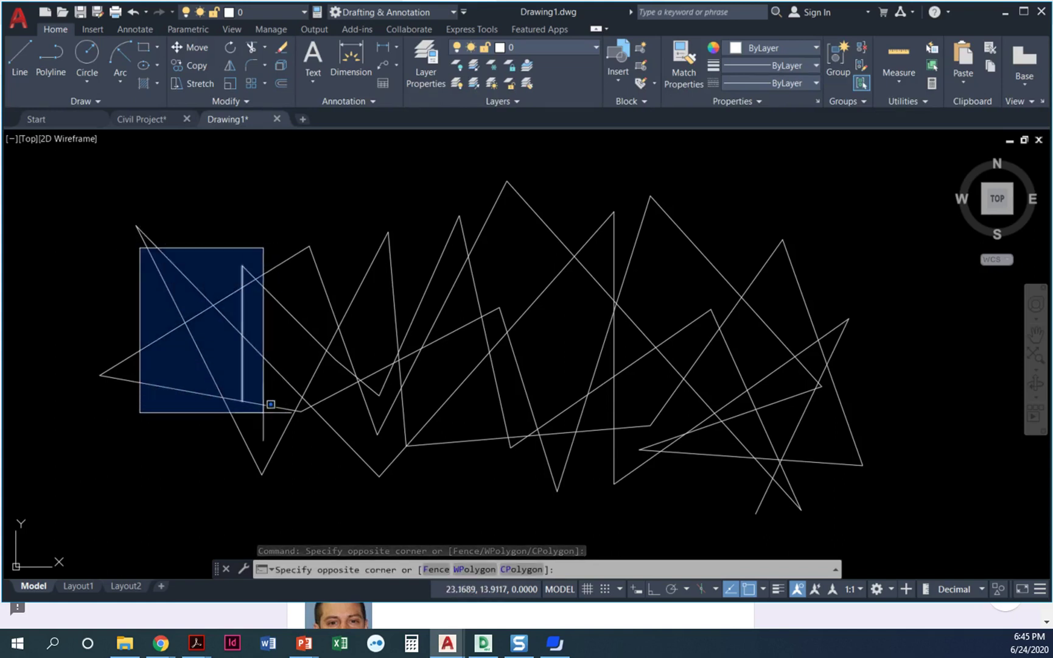
{"action": "left_click", "coordinate": [131, 266]}
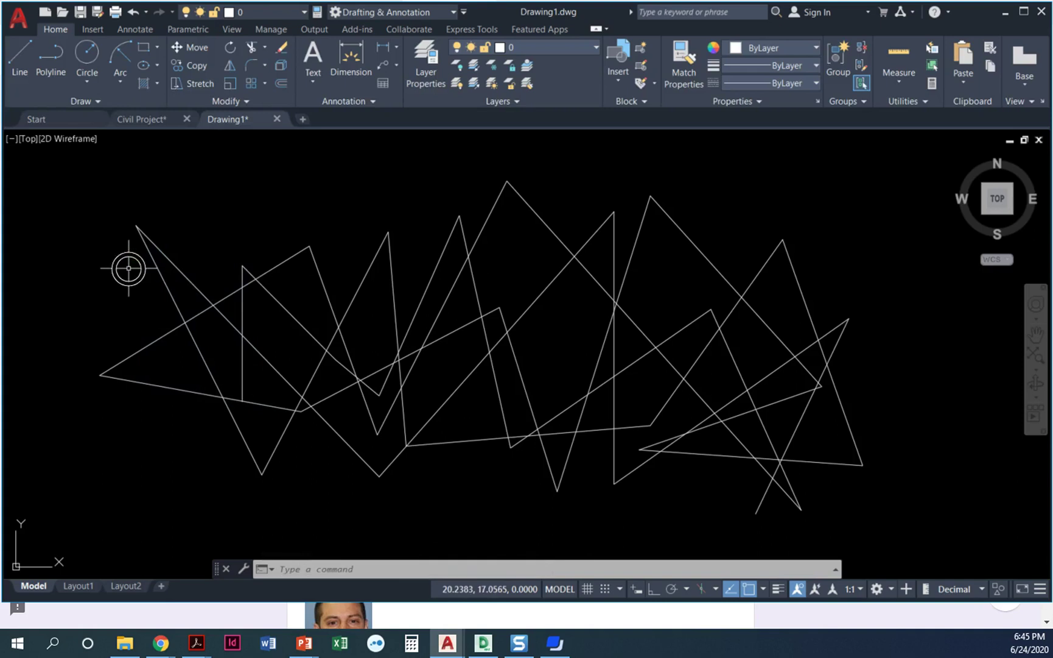
Step: Pick the upper-left vertical line, clear it, then select the short diagonal and neighbouring lines
{"action": "left_click", "coordinate": [250, 302]}
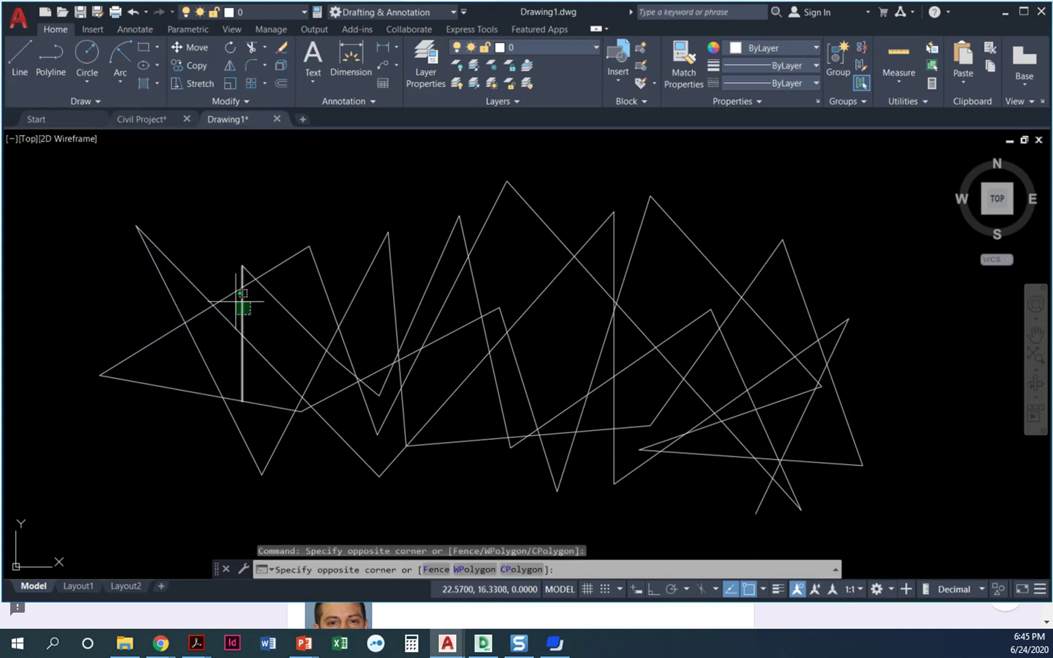
{"action": "left_click", "coordinate": [236, 318]}
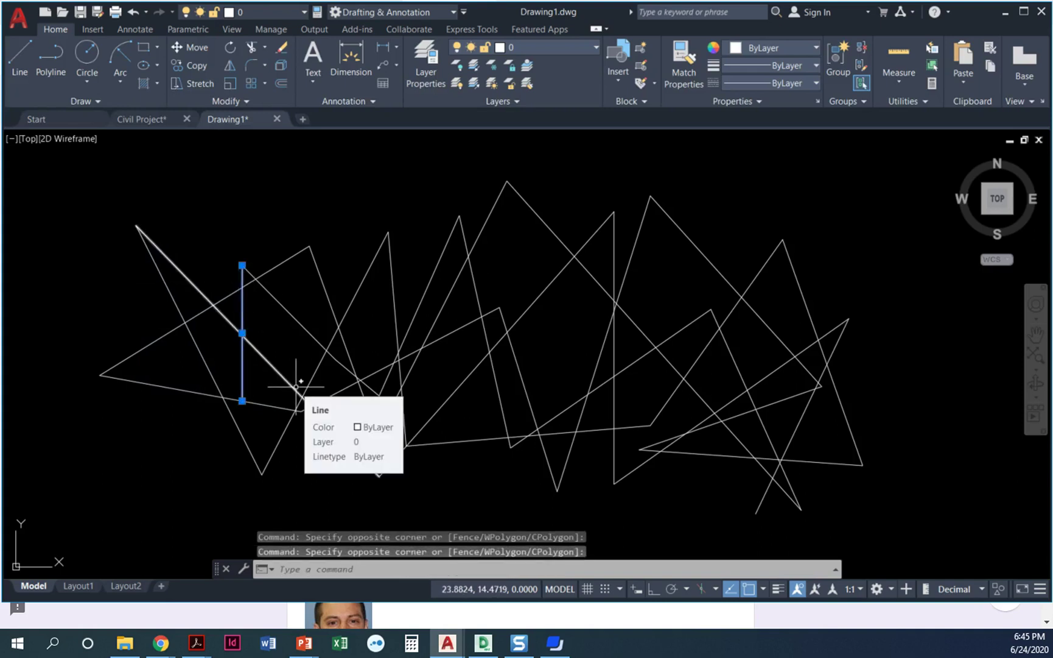
{"action": "key", "text": "Escape"}
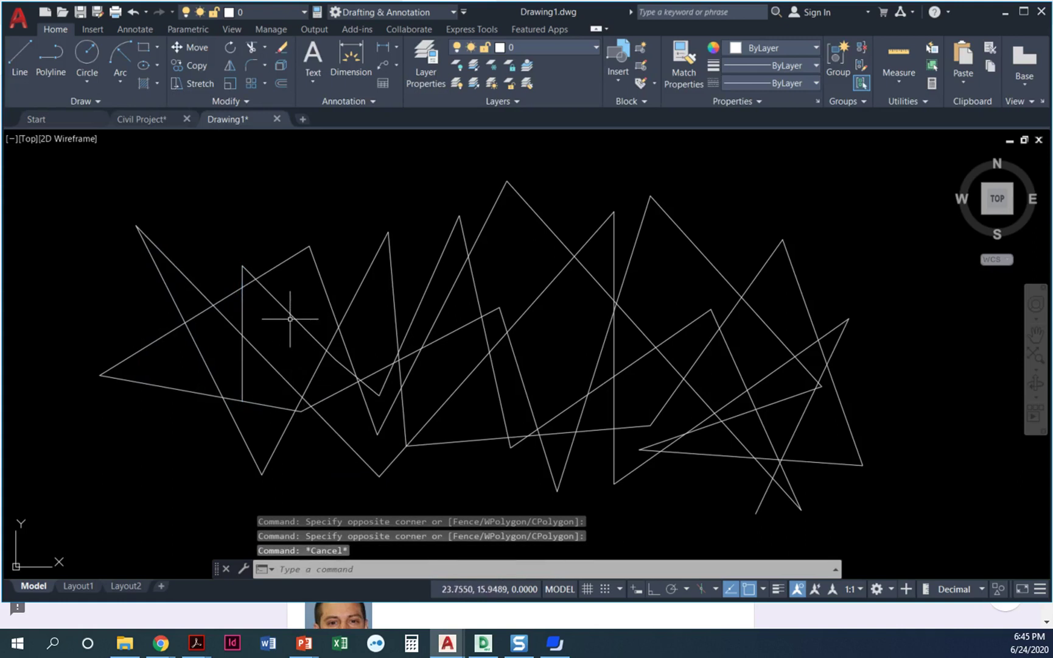
{"action": "left_click", "coordinate": [290, 313]}
{"action": "left_click", "coordinate": [242, 310]}
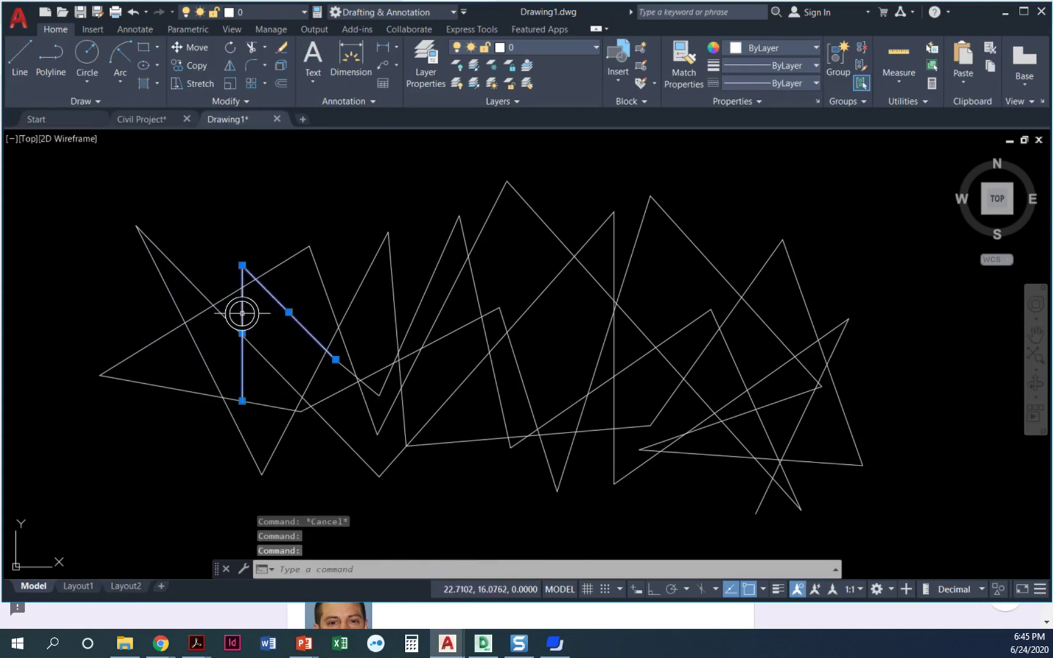
{"action": "left_click", "coordinate": [214, 306]}
Step: Add more upper-left lines and the long lower-left diagonal to the selection, then clear it
{"action": "left_click", "coordinate": [219, 312]}
{"action": "left_click", "coordinate": [196, 341]}
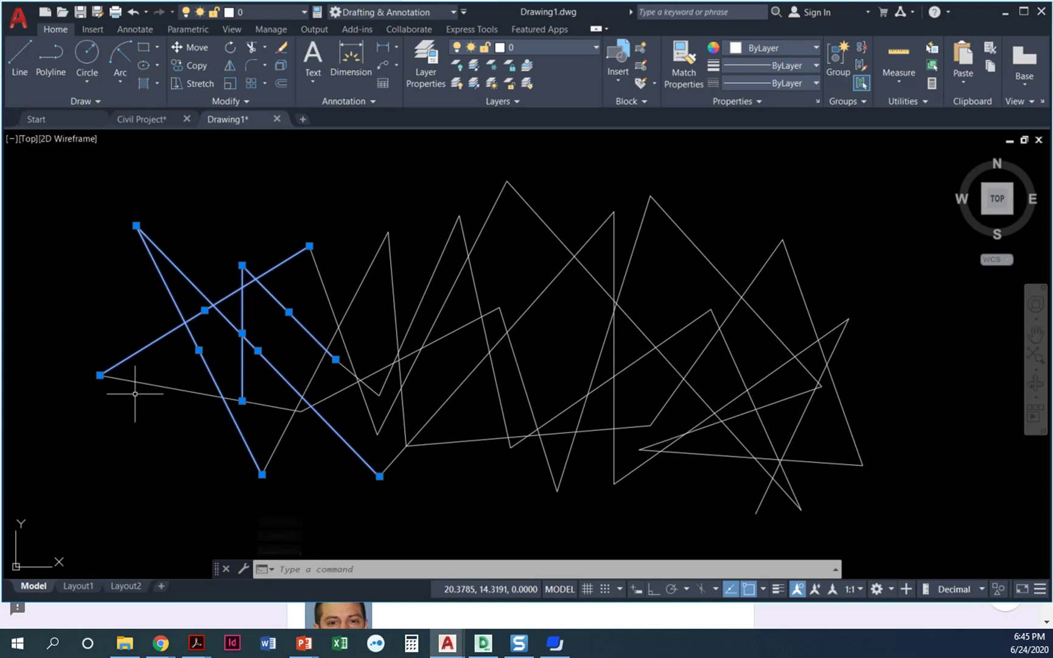
{"action": "key", "text": "Escape"}
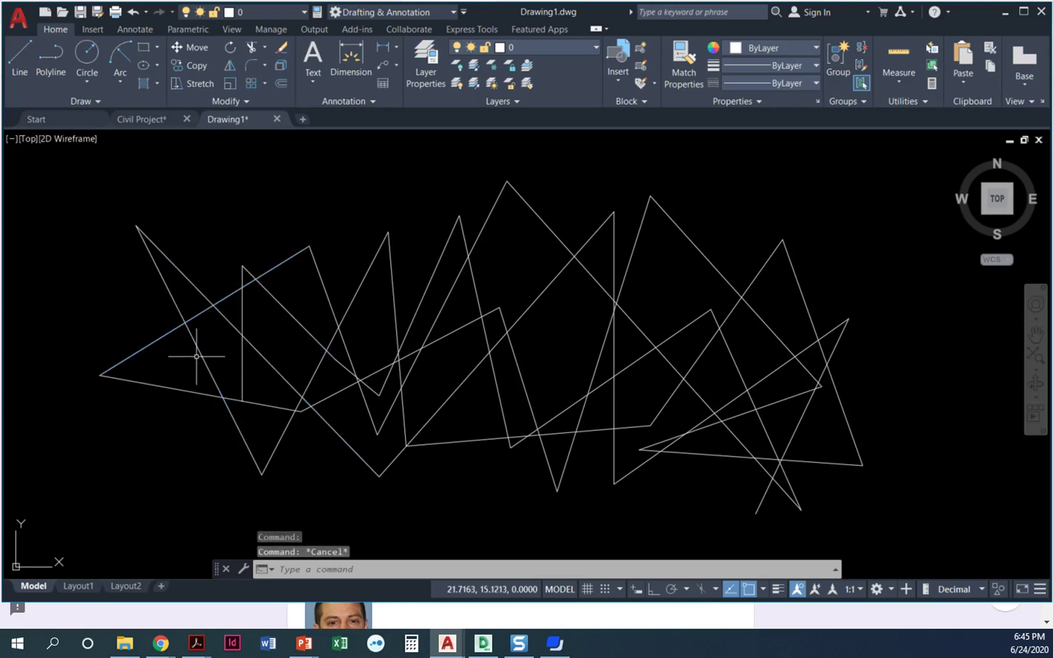
Step: Lasso the two upper-left polylines, deselect one with Shift, then clear the selection
{"action": "mouse_move", "coordinate": [226, 287]}
{"action": "left_mouse_down"}
{"action": "mouse_move", "coordinate": [151, 336]}
{"action": "mouse_move", "coordinate": [159, 347]}
{"action": "left_mouse_up"}
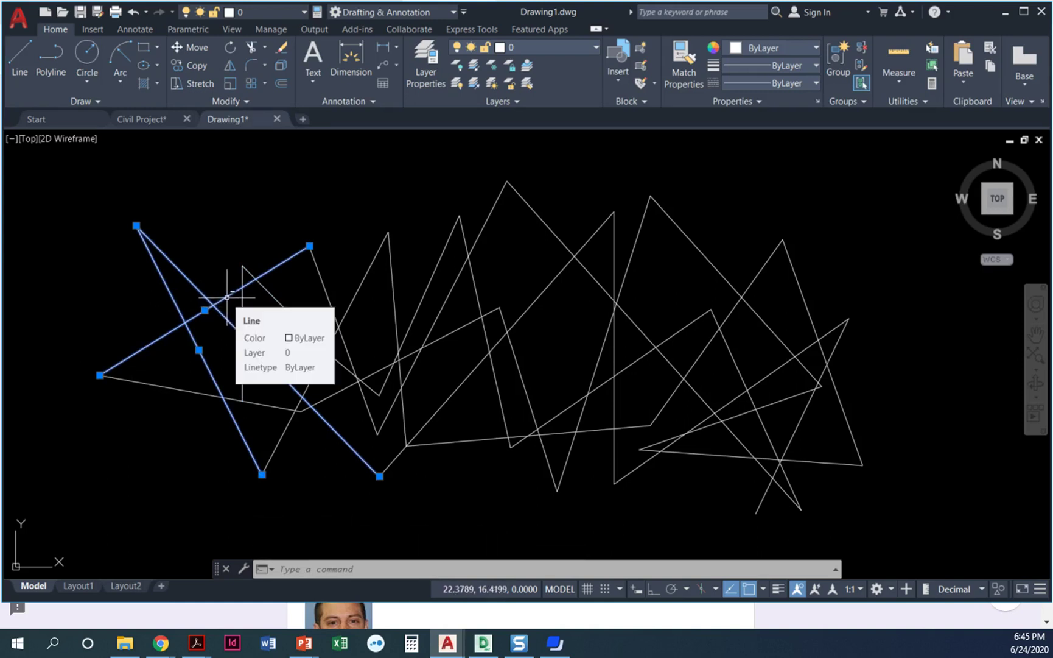
{"action": "left_click", "coordinate": [228, 296], "text": "shift"}
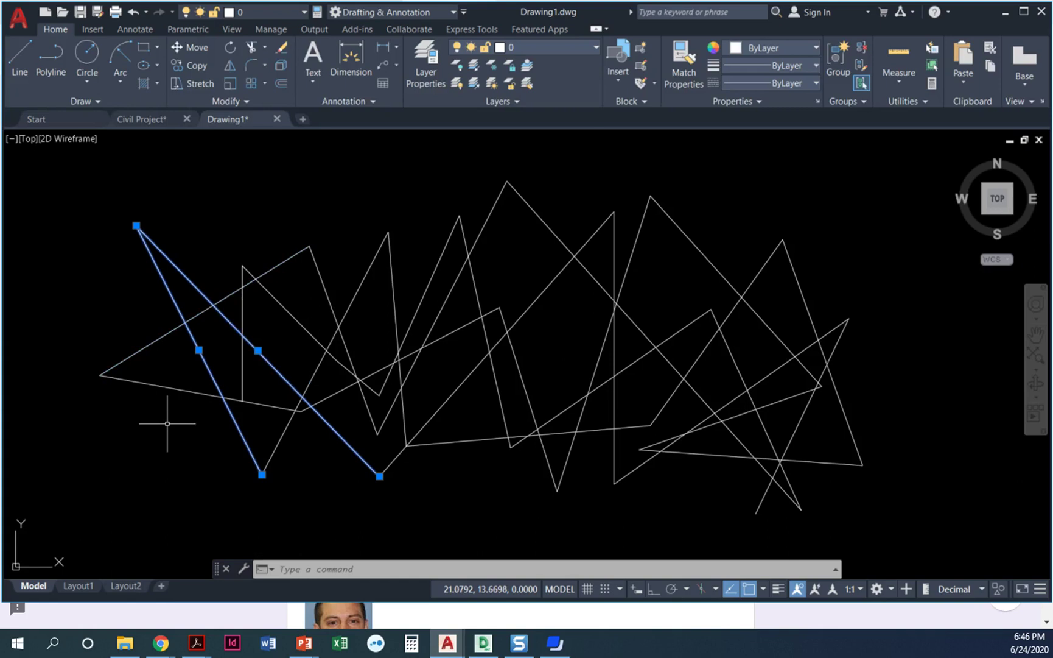
{"action": "key", "text": "Escape"}
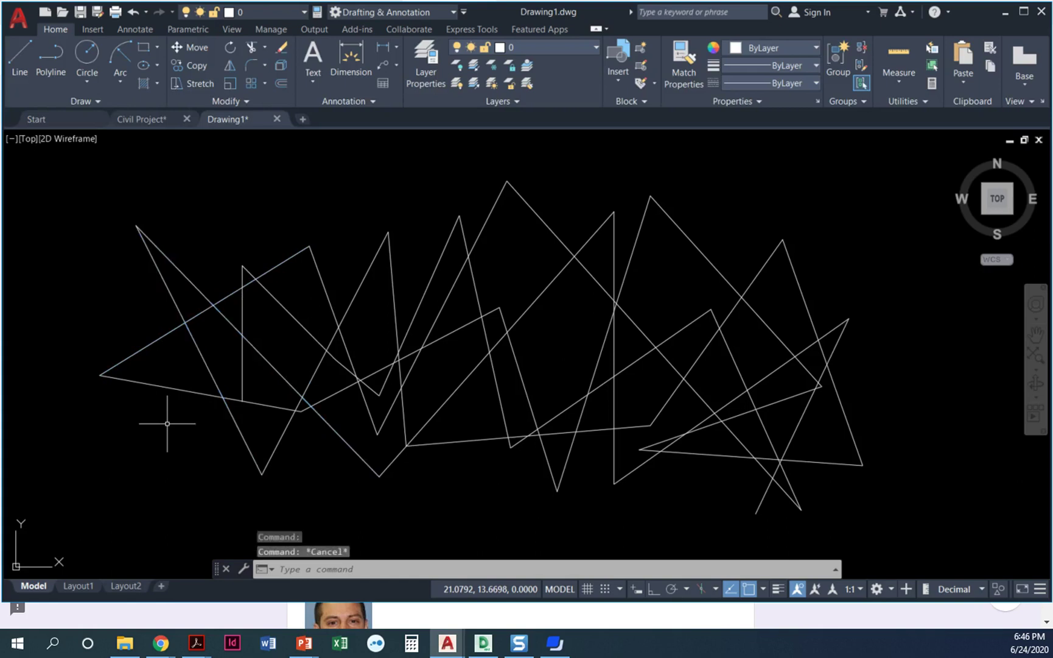